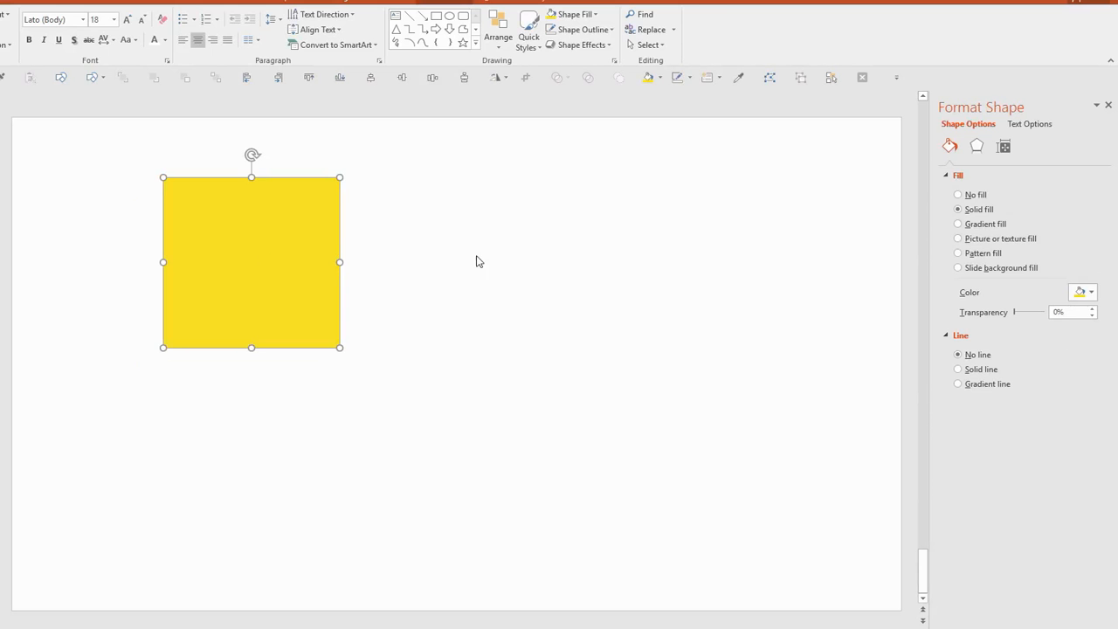
Step: Set the yellow shape's height to 6.7 cm to make it a perfect square
{"action": "left_click", "coordinate": [445, 3]}
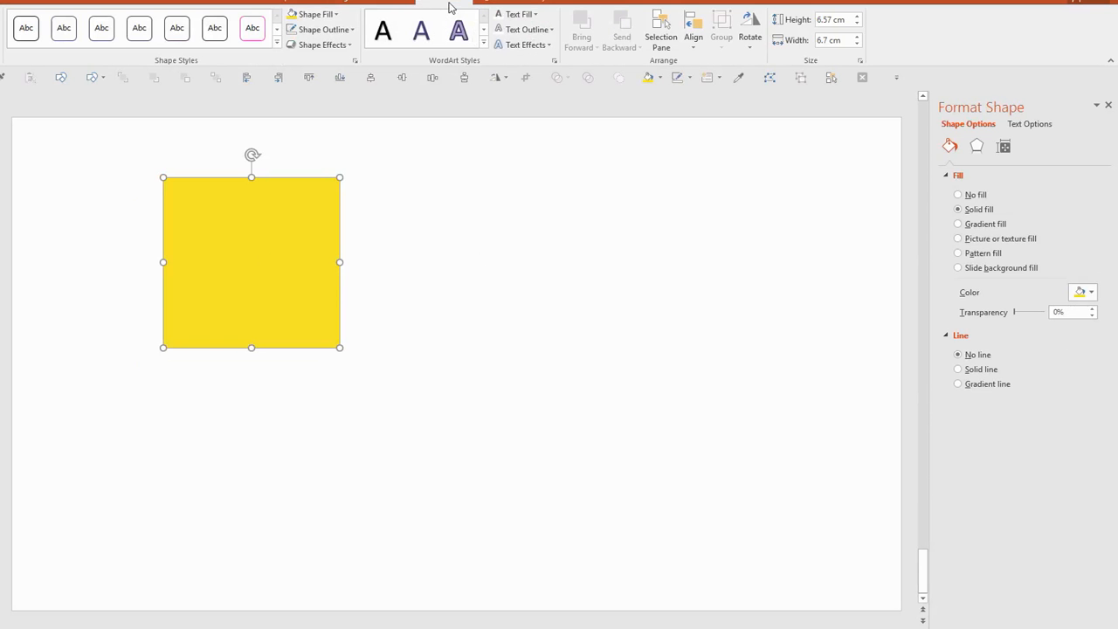
{"action": "left_click", "coordinate": [857, 16]}
{"action": "left_click", "coordinate": [857, 15]}
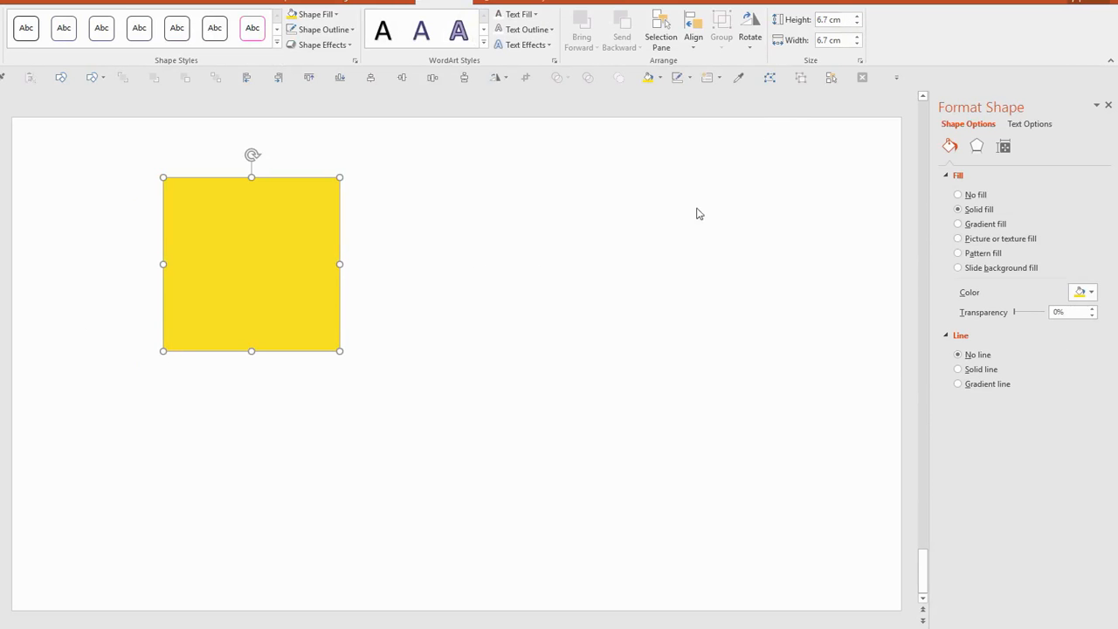
Step: Change the square's fill to a custom orange cheddar colour
{"action": "left_click", "coordinate": [335, 14]}
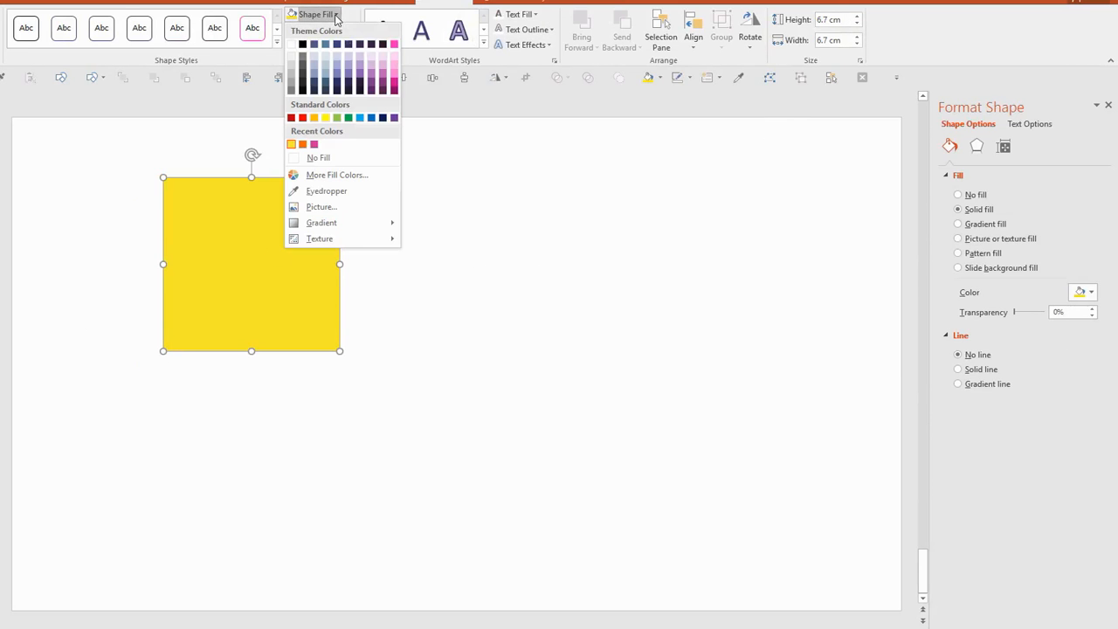
{"action": "left_click", "coordinate": [324, 175]}
{"action": "left_click_drag", "start_coordinate": [481, 181], "coordinate": [568, 169]}
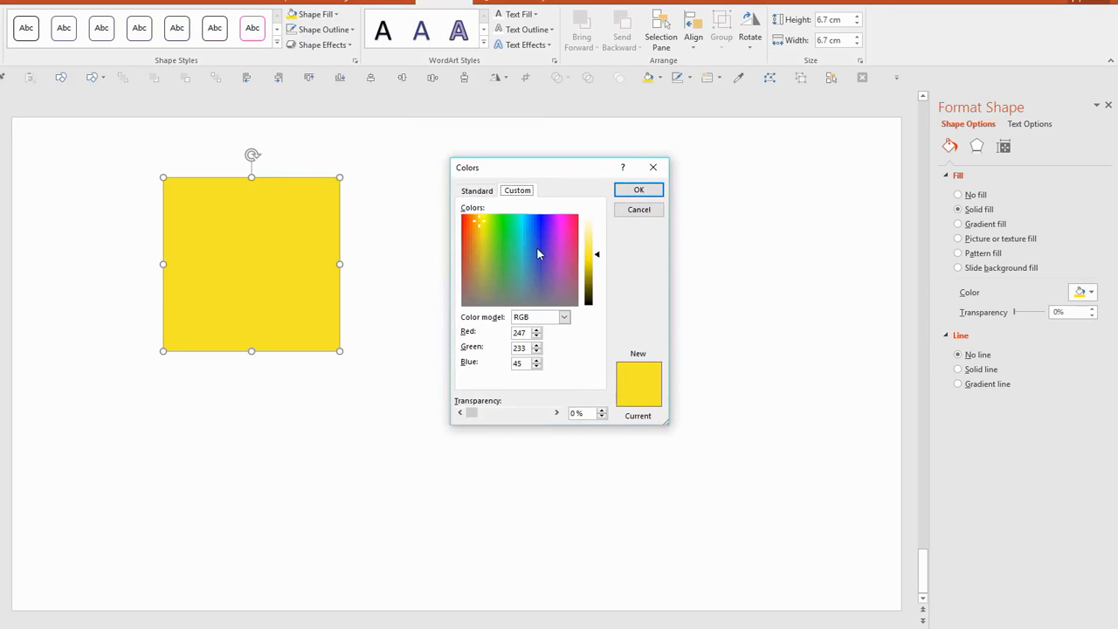
{"action": "left_click", "coordinate": [477, 232]}
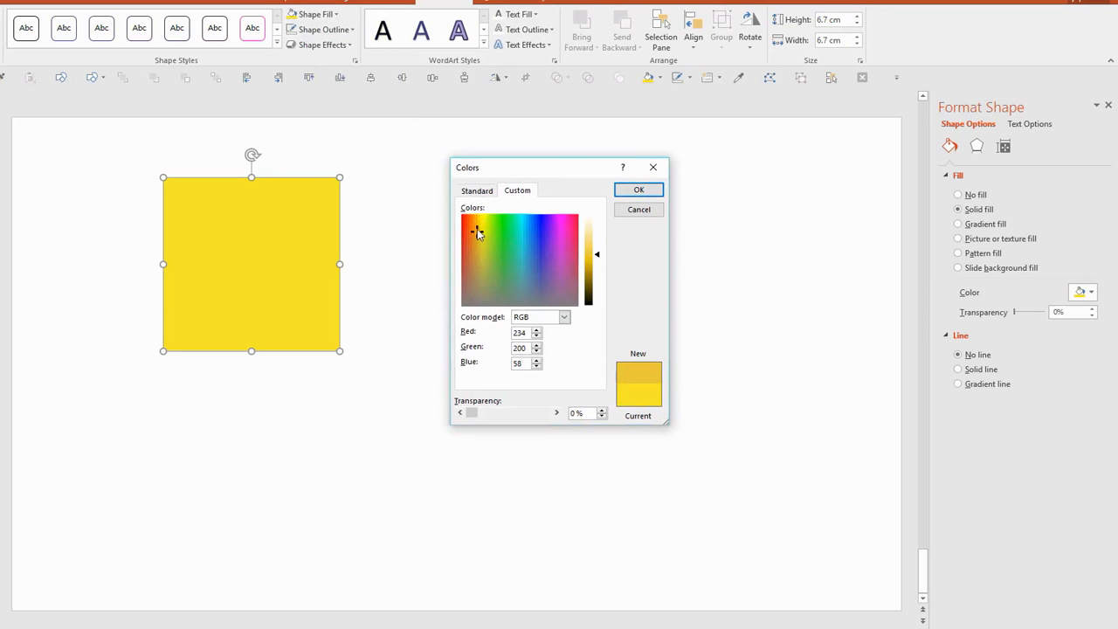
{"action": "left_click", "coordinate": [476, 226]}
{"action": "left_click", "coordinate": [635, 192]}
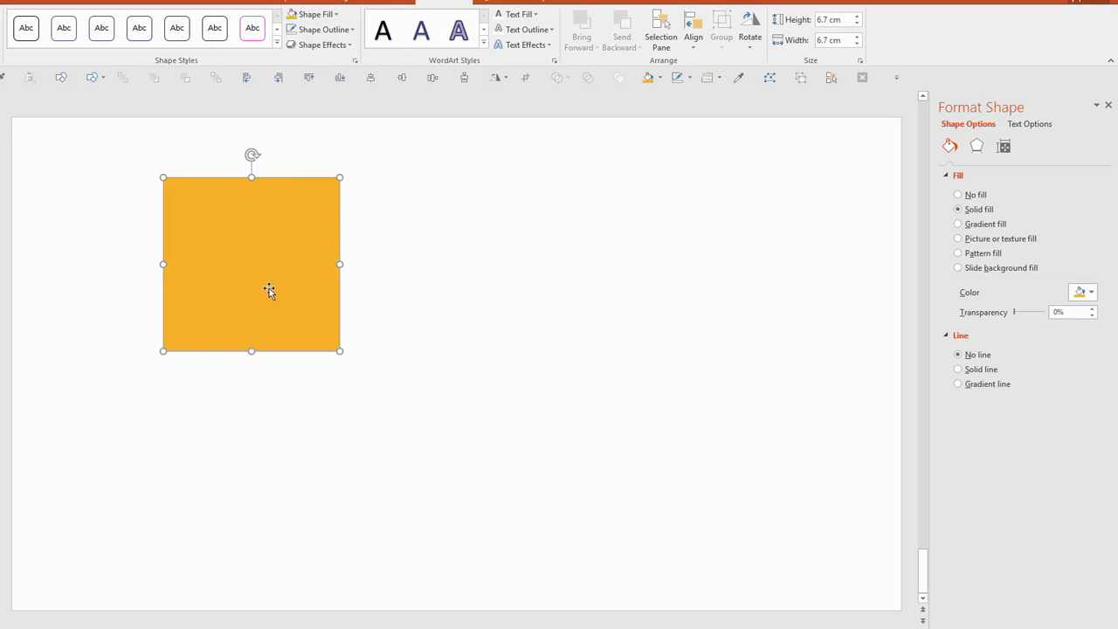
Step: Duplicate the orange square with a slight diagonal offset and apply an outer shadow towards the lower right to both squares
{"action": "left_click_drag", "start_coordinate": [268, 284], "coordinate": [276, 297]}
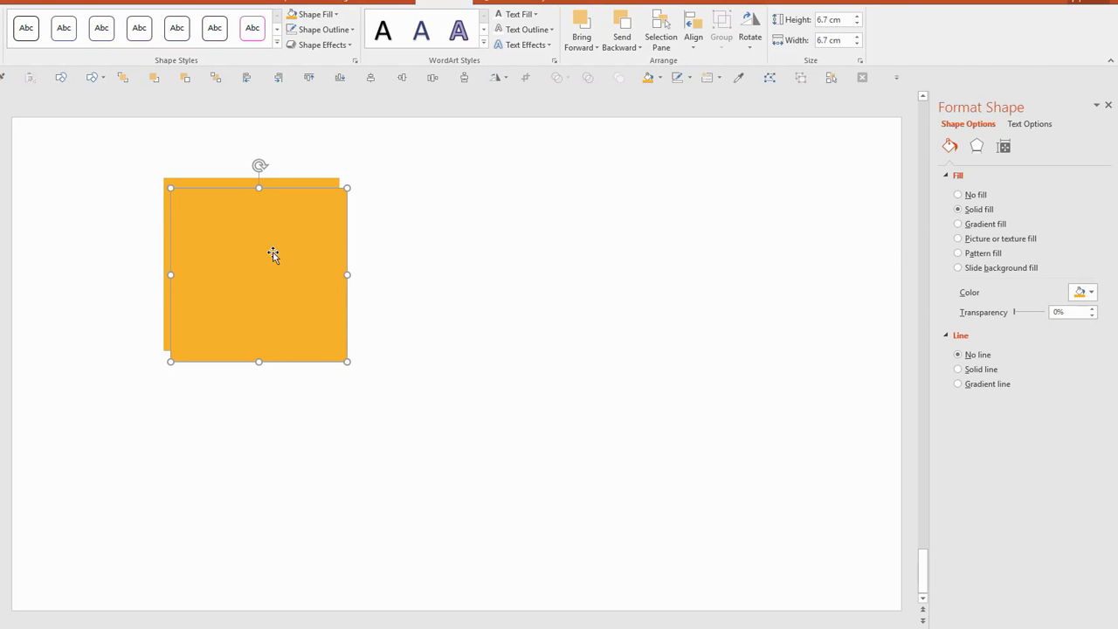
{"action": "left_click_drag", "start_coordinate": [222, 270], "coordinate": [224, 272]}
{"action": "left_click", "coordinate": [201, 182], "text": "shift"}
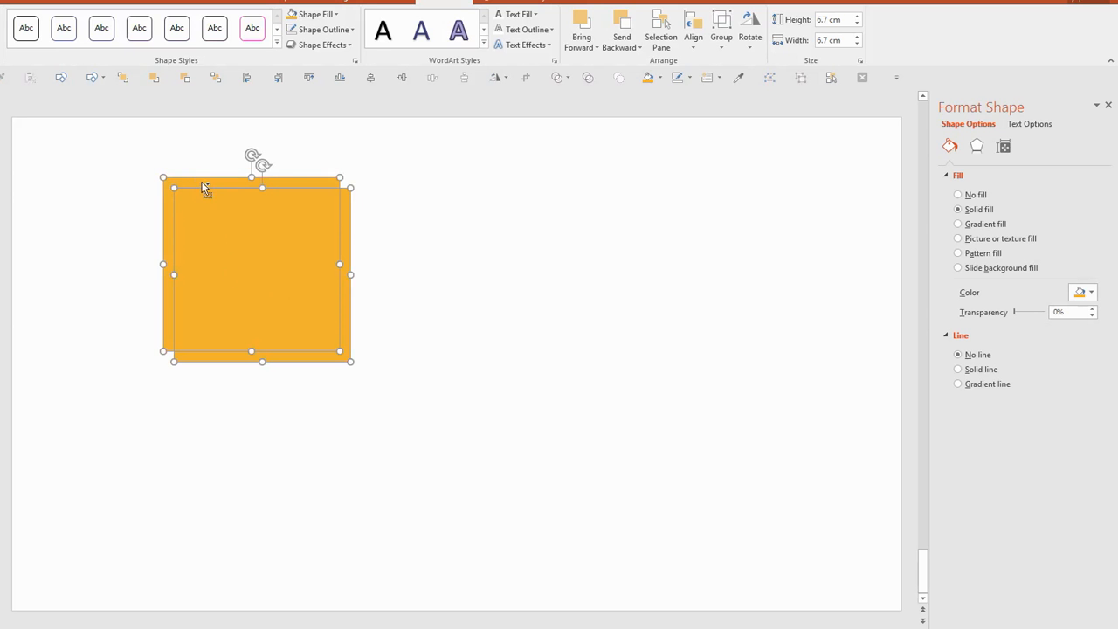
{"action": "left_click", "coordinate": [352, 45]}
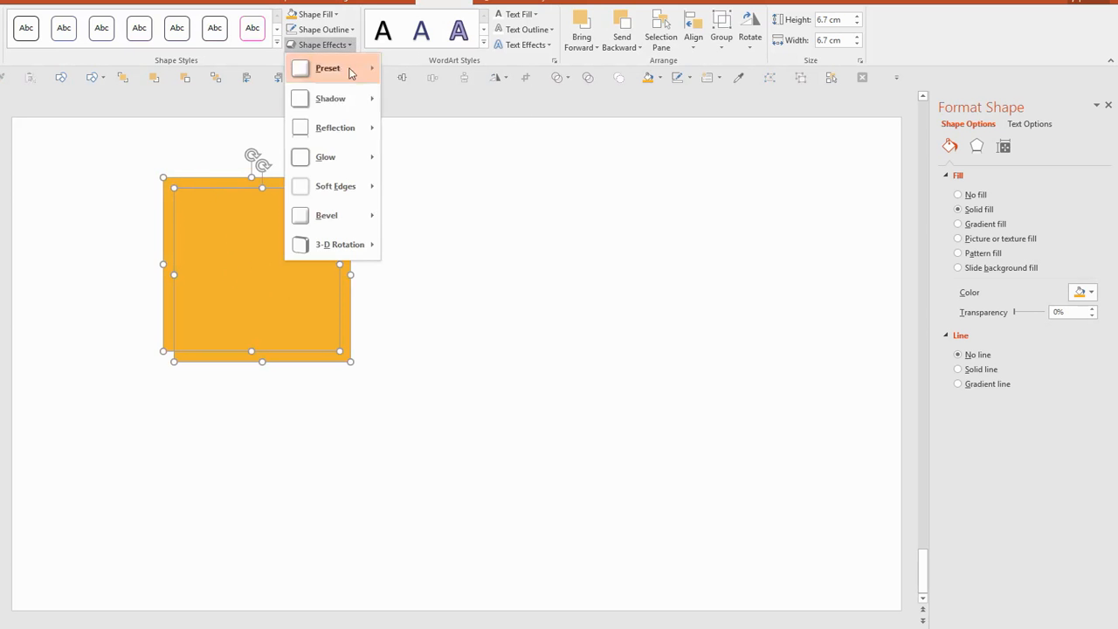
{"action": "mouse_move", "coordinate": [344, 99]}
{"action": "left_click", "coordinate": [398, 173]}
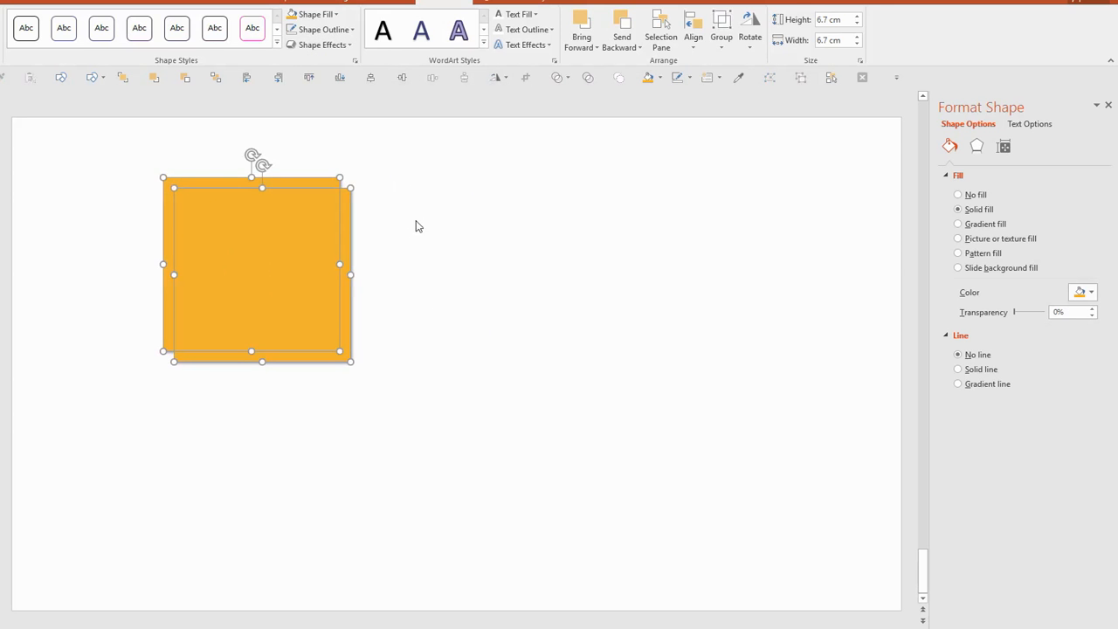
Step: Group the two overlapping orange squares
{"action": "left_click", "coordinate": [375, 417]}
{"action": "left_click_drag", "start_coordinate": [484, 394], "coordinate": [65, 140]}
{"action": "key", "text": "ctrl+g"}
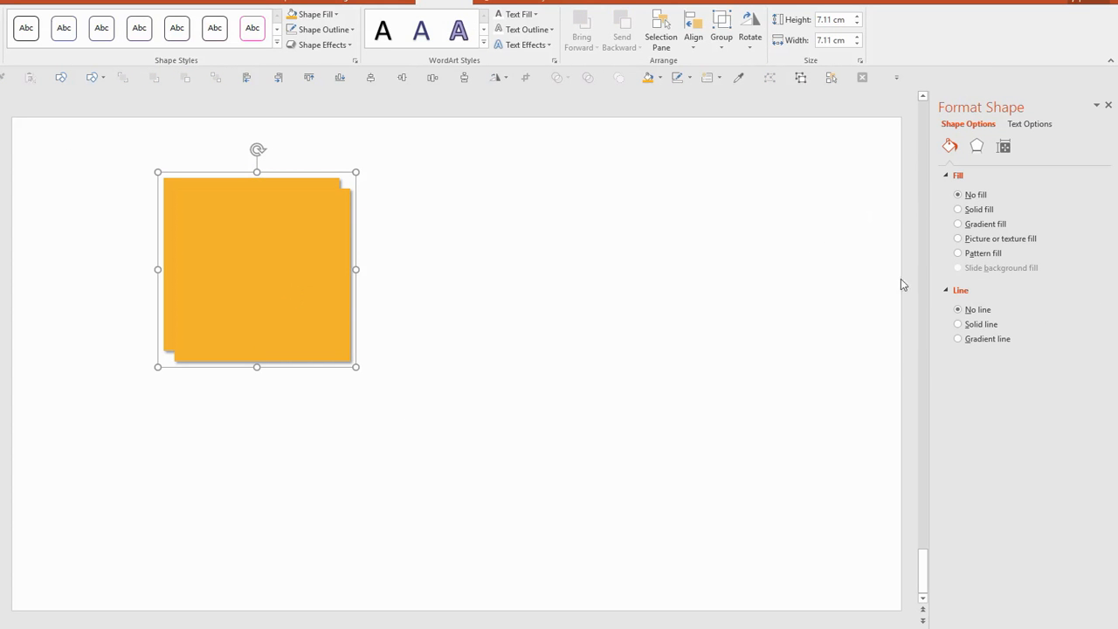
Step: Apply the last Parallel 3-D rotation preset to the orange group and set its X rotation to 60°
{"action": "left_click", "coordinate": [987, 149]}
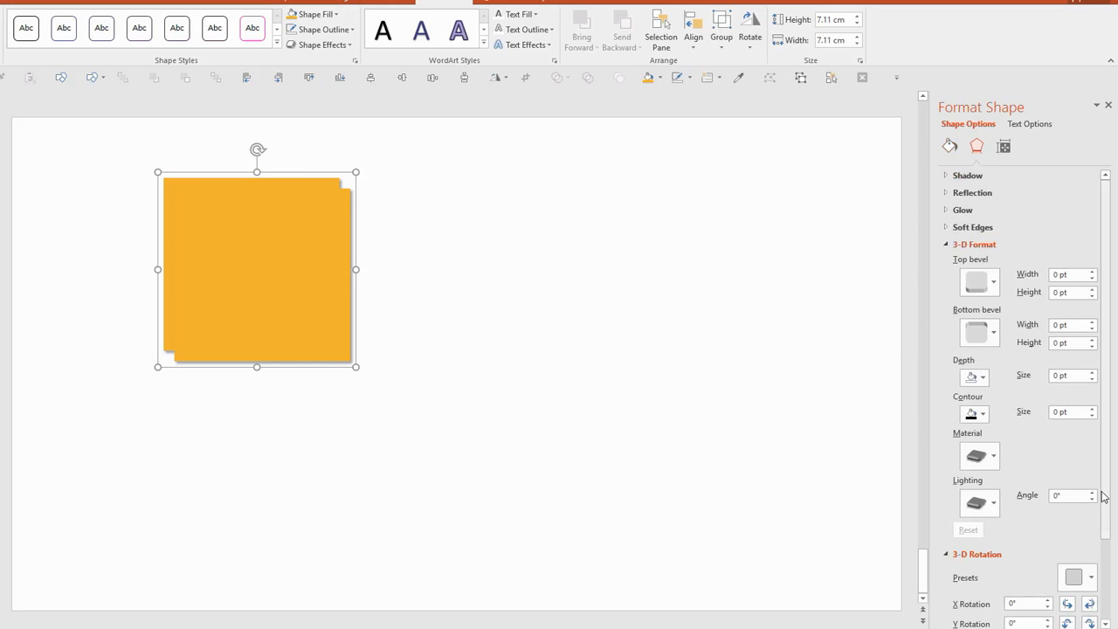
{"action": "scroll", "coordinate": [1104, 493], "scroll_direction": "down", "scroll_amount": 3}
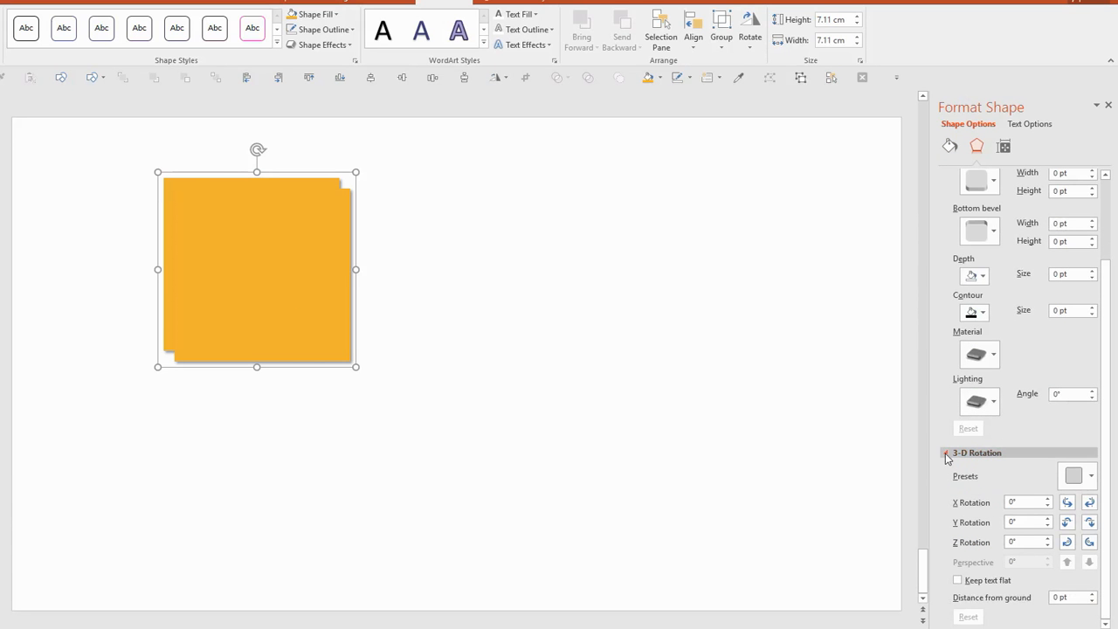
{"action": "left_click", "coordinate": [1091, 479]}
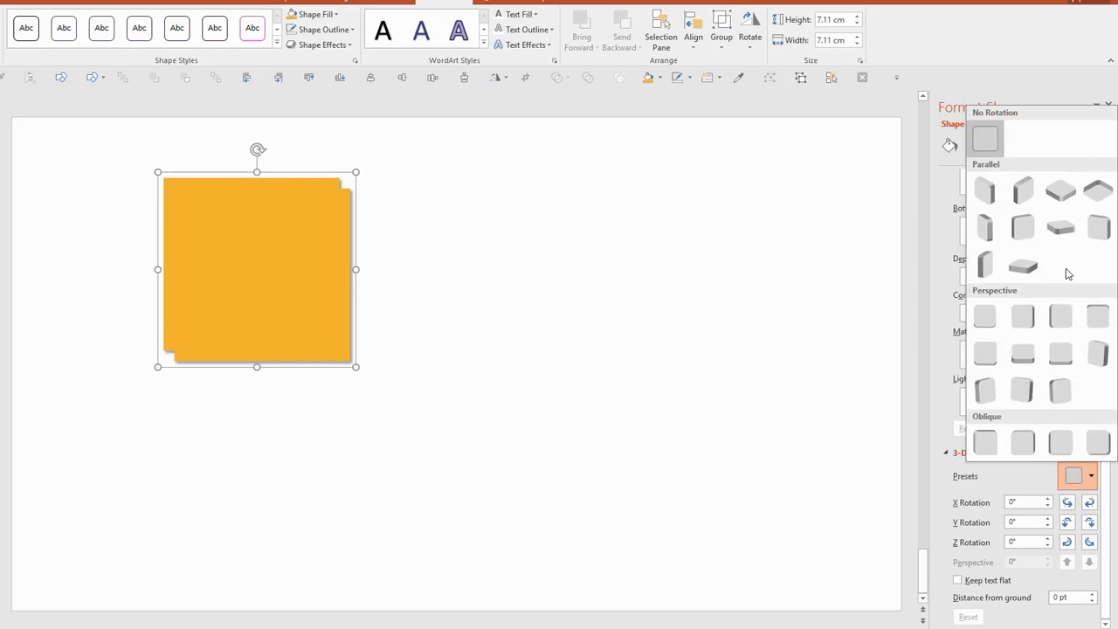
{"action": "left_click", "coordinate": [1023, 266]}
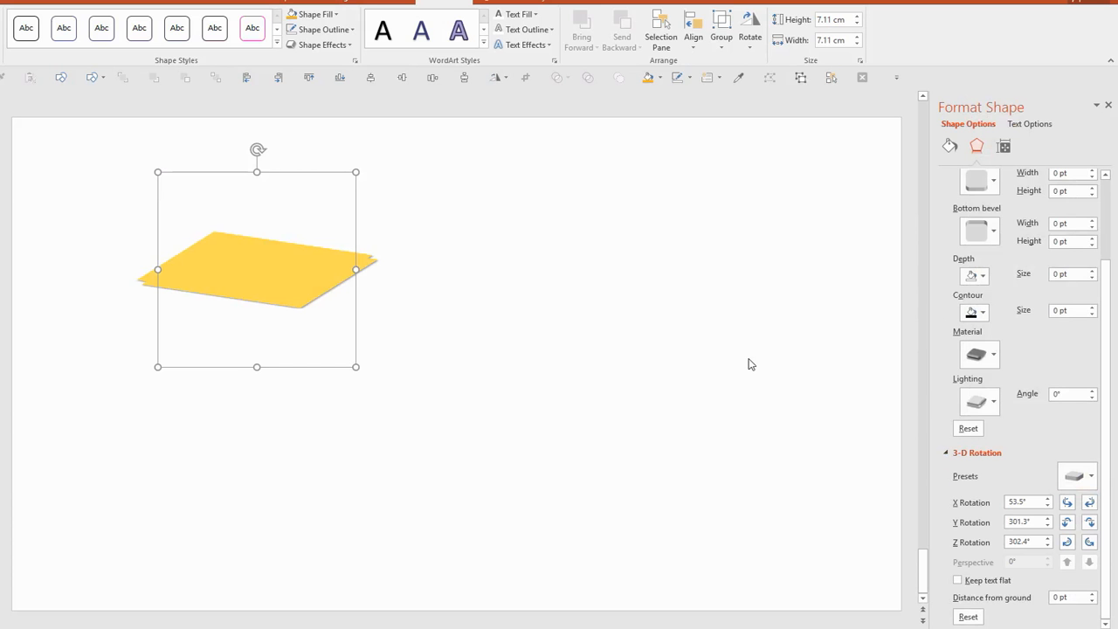
{"action": "left_click", "coordinate": [1049, 506]}
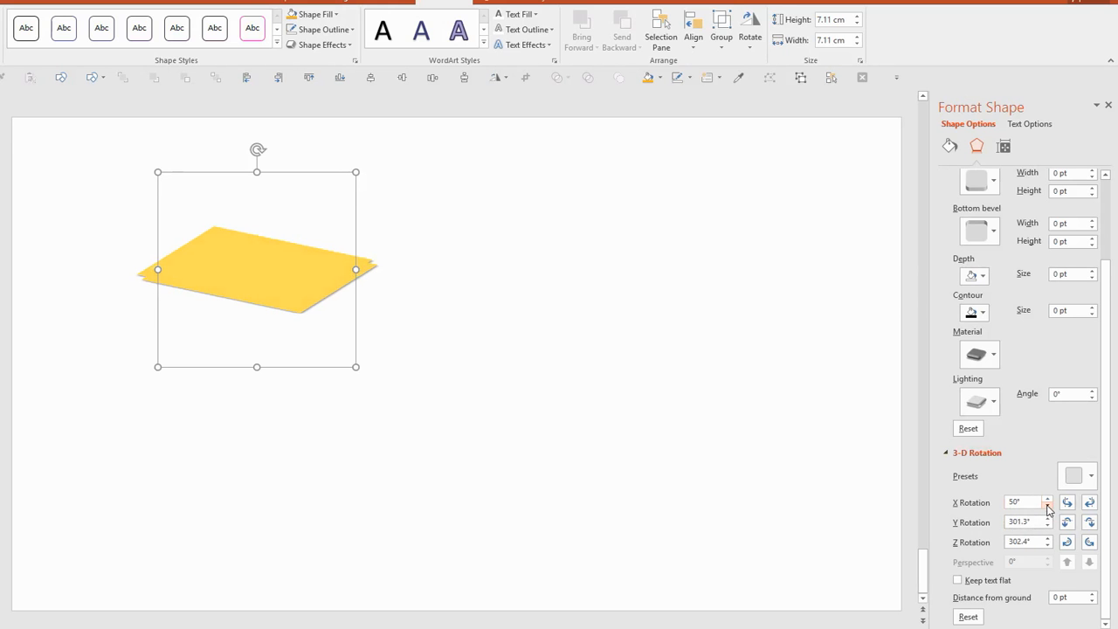
{"action": "left_click", "coordinate": [1048, 499]}
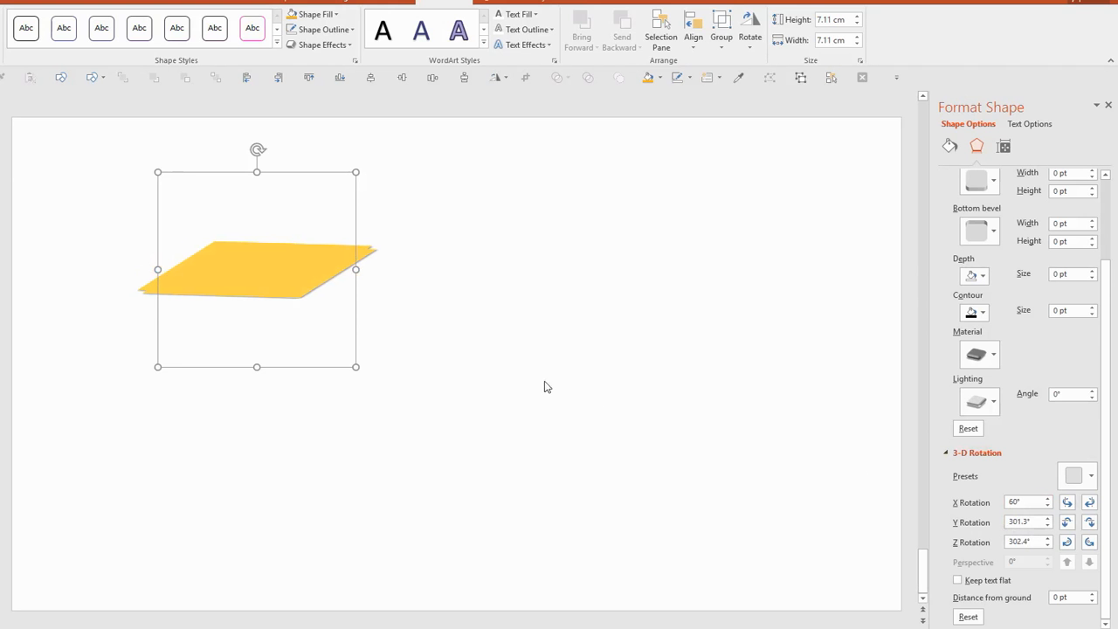
Step: Move the tilted cheddar group towards the slide's left edge
{"action": "left_click", "coordinate": [417, 377]}
{"action": "left_click", "coordinate": [225, 290]}
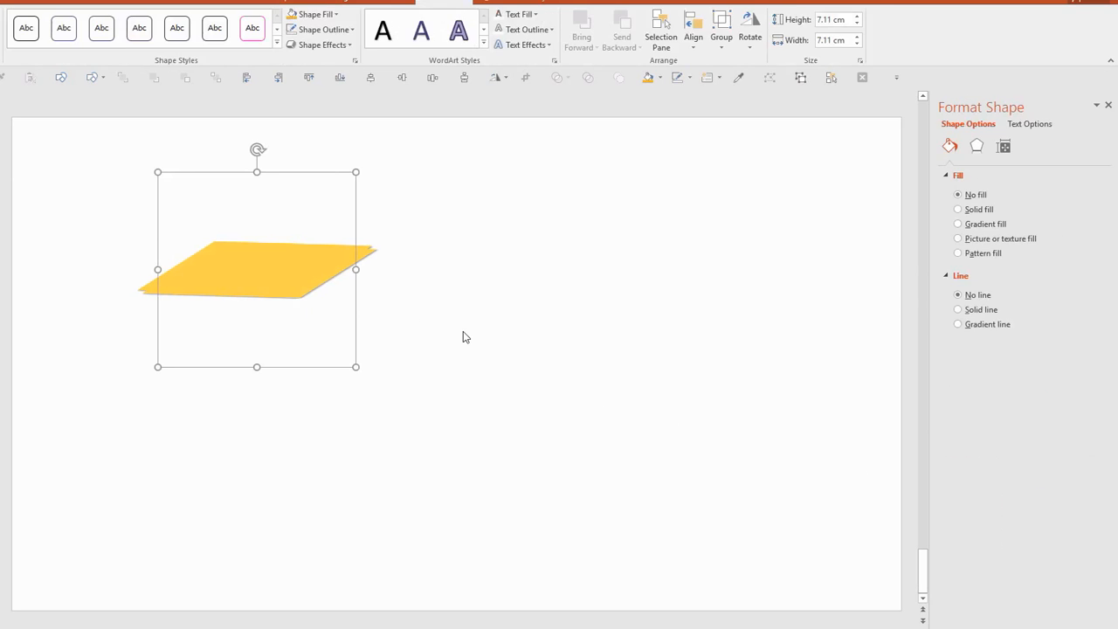
{"action": "left_click", "coordinate": [488, 355]}
{"action": "left_click_drag", "start_coordinate": [249, 271], "coordinate": [169, 270]}
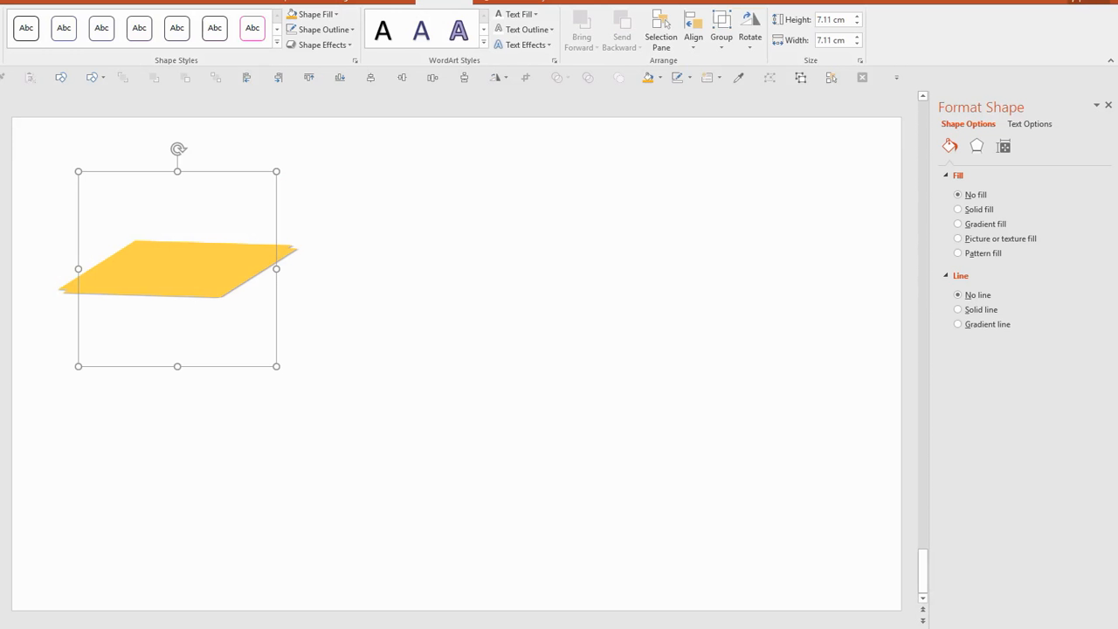
Step: Return to PowerPoint and draw a square about 7.16 cm wide in the empty area beside the cheddar slices
{"action": "left_click", "coordinate": [414, 365]}
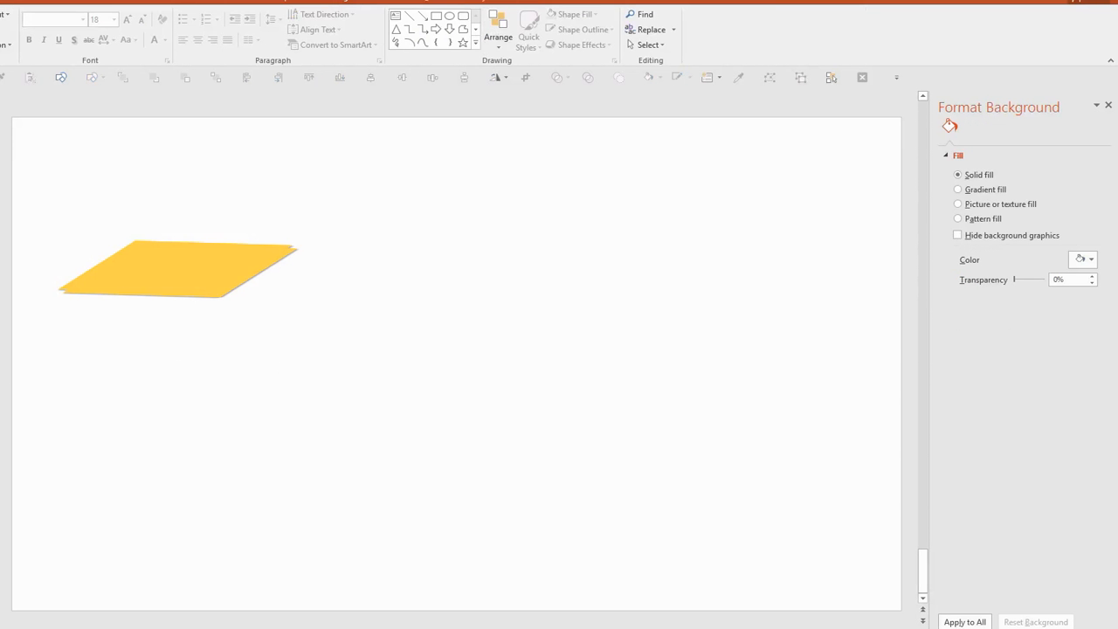
{"action": "left_click", "coordinate": [57, 27]}
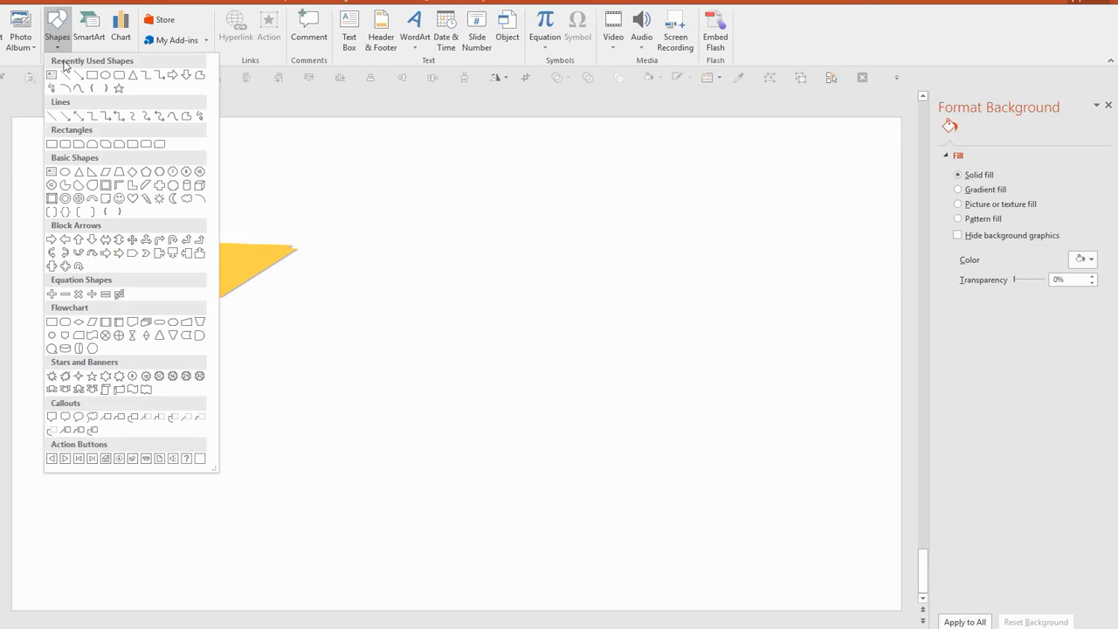
{"action": "left_click", "coordinate": [91, 81]}
{"action": "left_click_drag", "start_coordinate": [414, 210], "coordinate": [601, 394]}
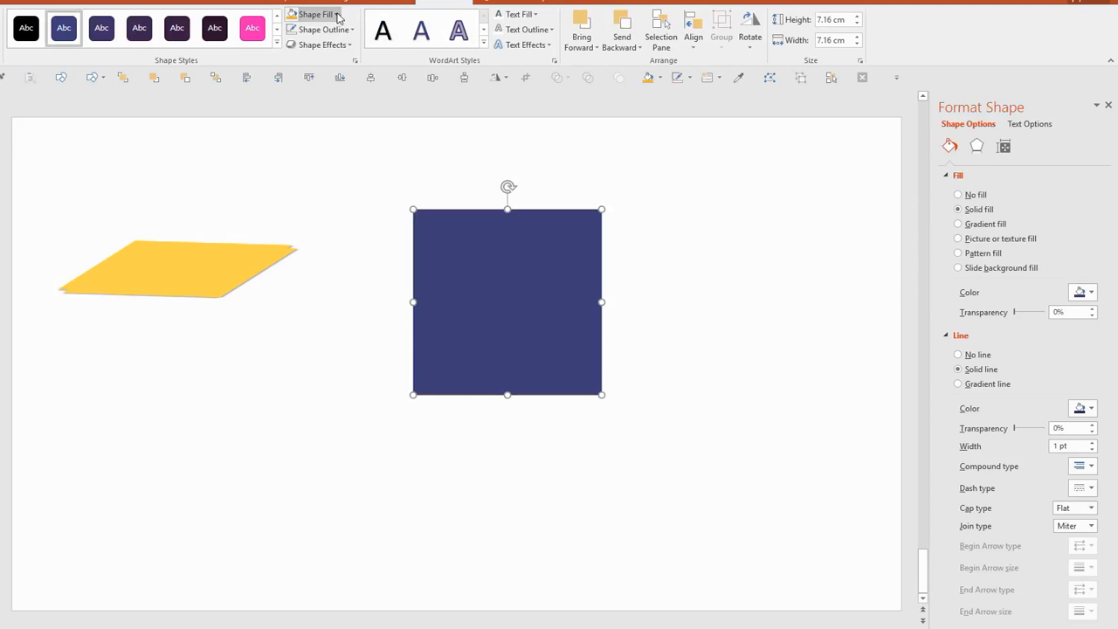
Step: Fill the new square with the recent yellow and lighten it to a pale Swiss cheese yellow
{"action": "left_click", "coordinate": [323, 14]}
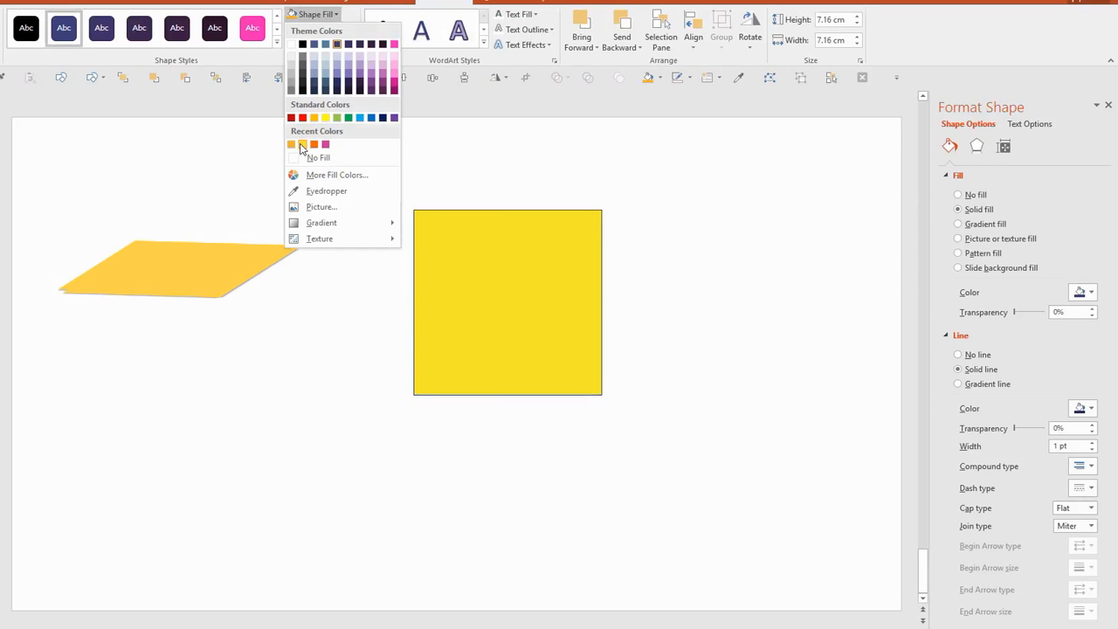
{"action": "left_click", "coordinate": [302, 145]}
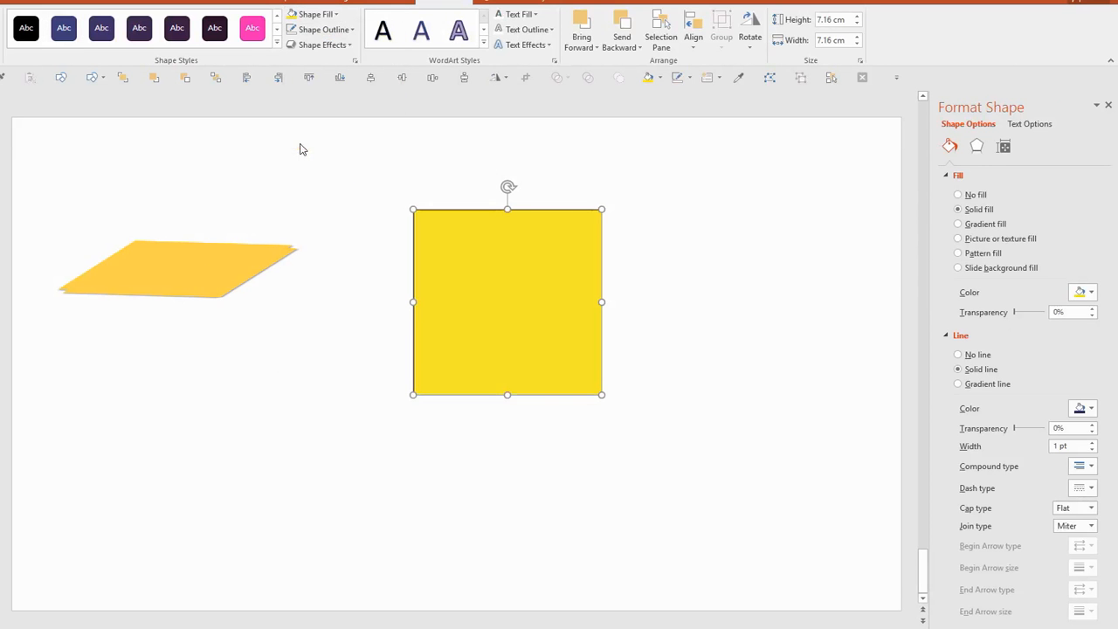
{"action": "left_click", "coordinate": [325, 14]}
{"action": "left_click", "coordinate": [340, 176]}
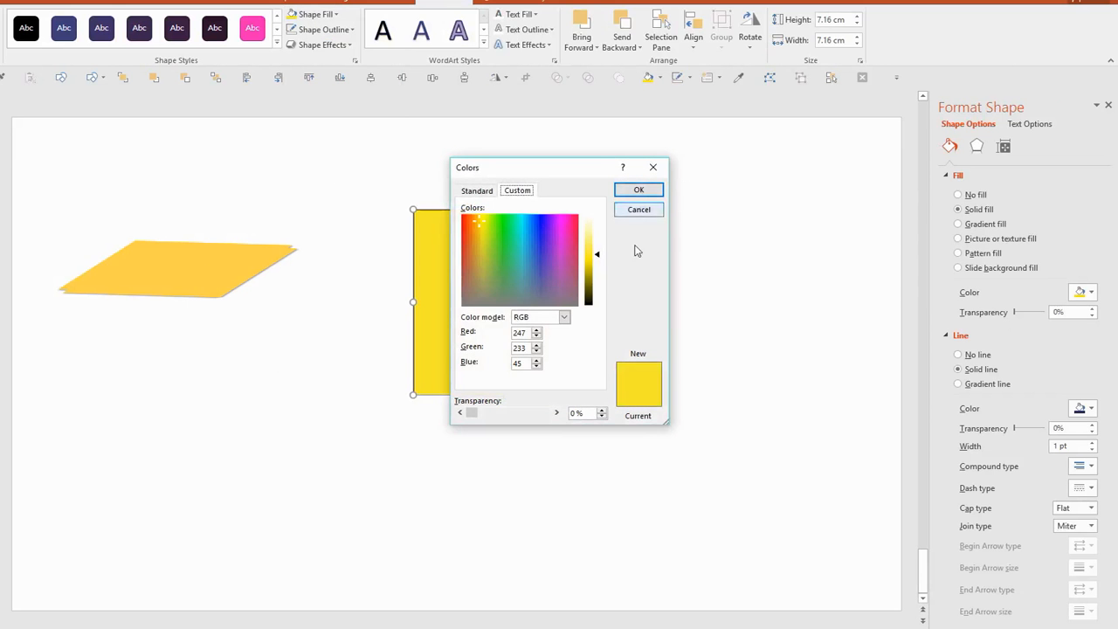
{"action": "left_click_drag", "start_coordinate": [593, 249], "coordinate": [596, 241]}
{"action": "left_click", "coordinate": [625, 192]}
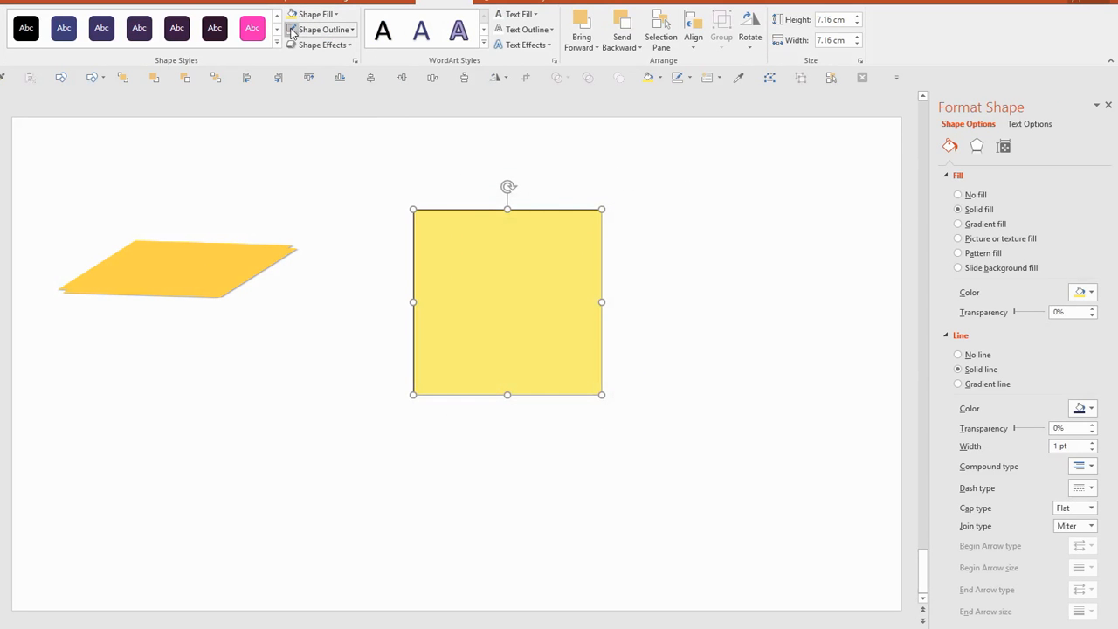
Step: Remove the outline from the pale yellow square
{"action": "left_click", "coordinate": [677, 262]}
{"action": "left_click", "coordinate": [557, 290]}
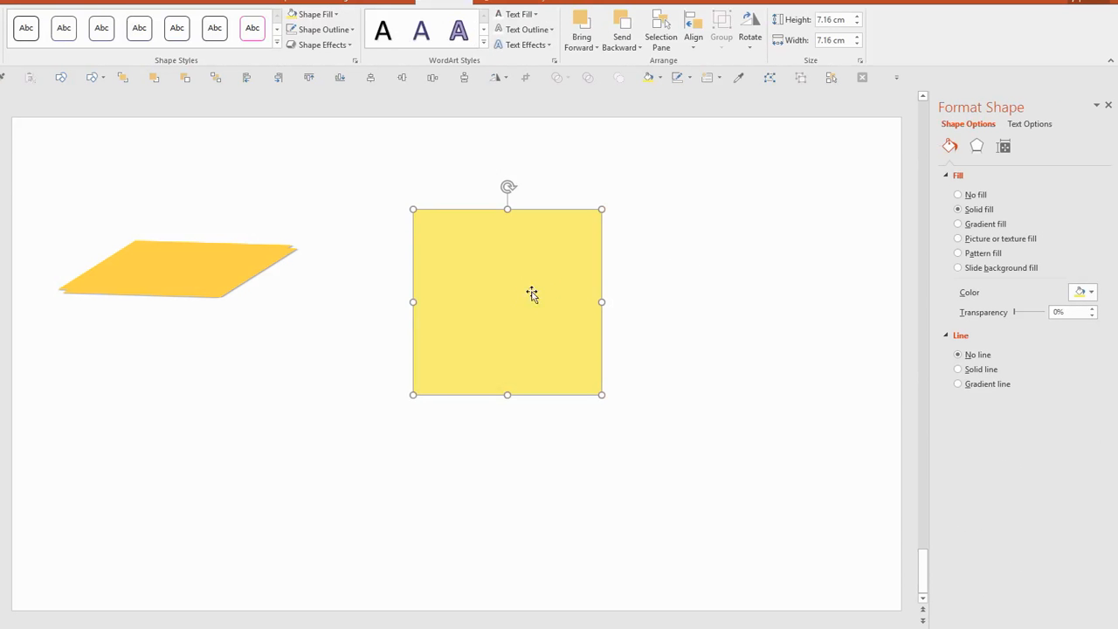
{"action": "left_click", "coordinate": [696, 275]}
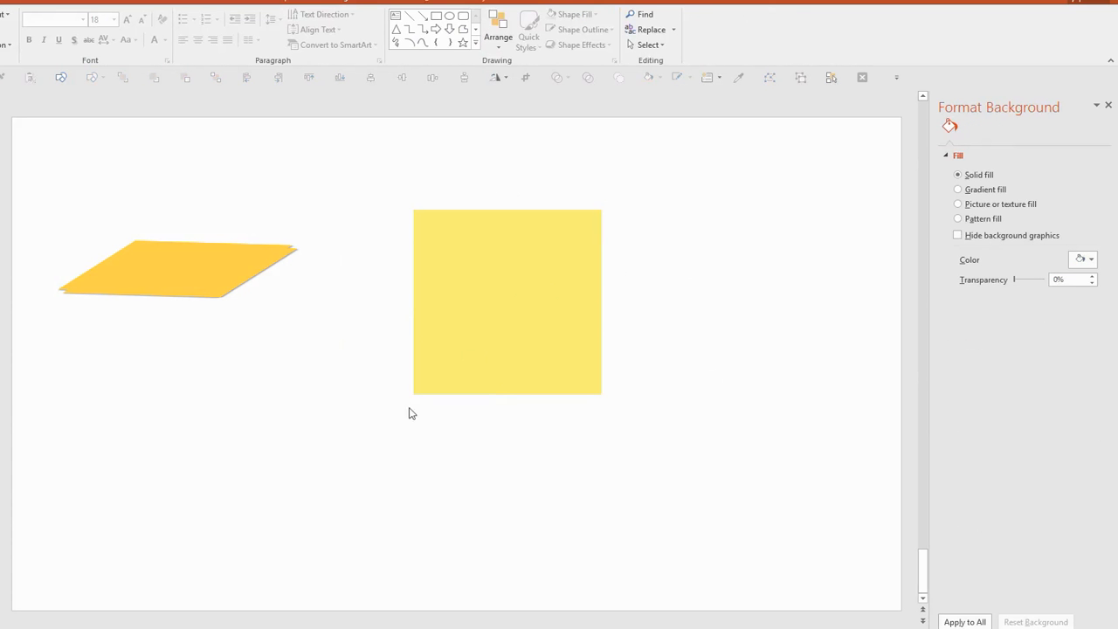
Step: Create circles in small, medium and large sizes in the empty area beside the pale yellow square
{"action": "left_click", "coordinate": [449, 16]}
{"action": "mouse_move", "coordinate": [681, 230]}
{"action": "left_mouse_down"}
{"action": "mouse_move", "coordinate": [706, 255]}
{"action": "mouse_move", "coordinate": [736, 259]}
{"action": "mouse_move", "coordinate": [699, 295]}
{"action": "mouse_move", "coordinate": [700, 278]}
{"action": "left_mouse_up"}
{"action": "left_click", "coordinate": [736, 250]}
{"action": "left_click_drag", "start_coordinate": [749, 235], "coordinate": [755, 228]}
{"action": "left_click_drag", "start_coordinate": [699, 288], "coordinate": [717, 272]}
Step: Duplicate the circles and scatter the copies into an irregular cluster beside the square
{"action": "left_click_drag", "start_coordinate": [650, 206], "coordinate": [773, 301]}
{"action": "left_click_drag", "start_coordinate": [736, 250], "coordinate": [707, 318]}
{"action": "left_click", "coordinate": [799, 245]}
{"action": "key", "text": "Escape"}
{"action": "left_click_drag", "start_coordinate": [794, 361], "coordinate": [669, 269]}
{"action": "left_click_drag", "start_coordinate": [715, 317], "coordinate": [724, 361]}
{"action": "left_click", "coordinate": [689, 395]}
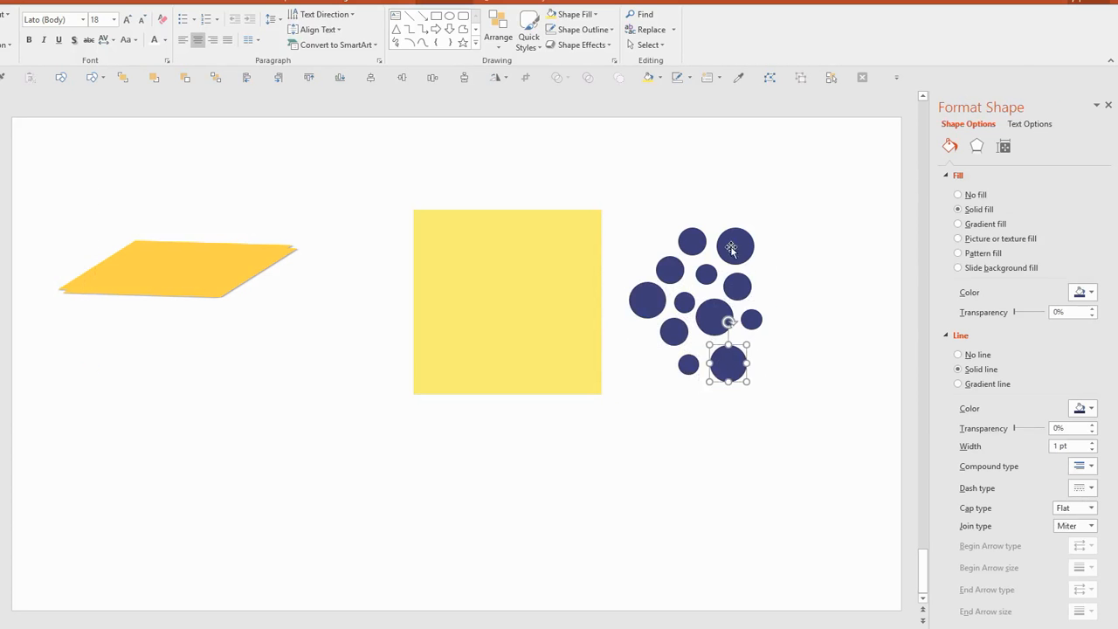
Step: Duplicate a small, a medium and a large circle and place the copies along the cluster's right side
{"action": "left_click", "coordinate": [751, 320], "text": "shift"}
{"action": "left_click", "coordinate": [737, 286], "text": "shift"}
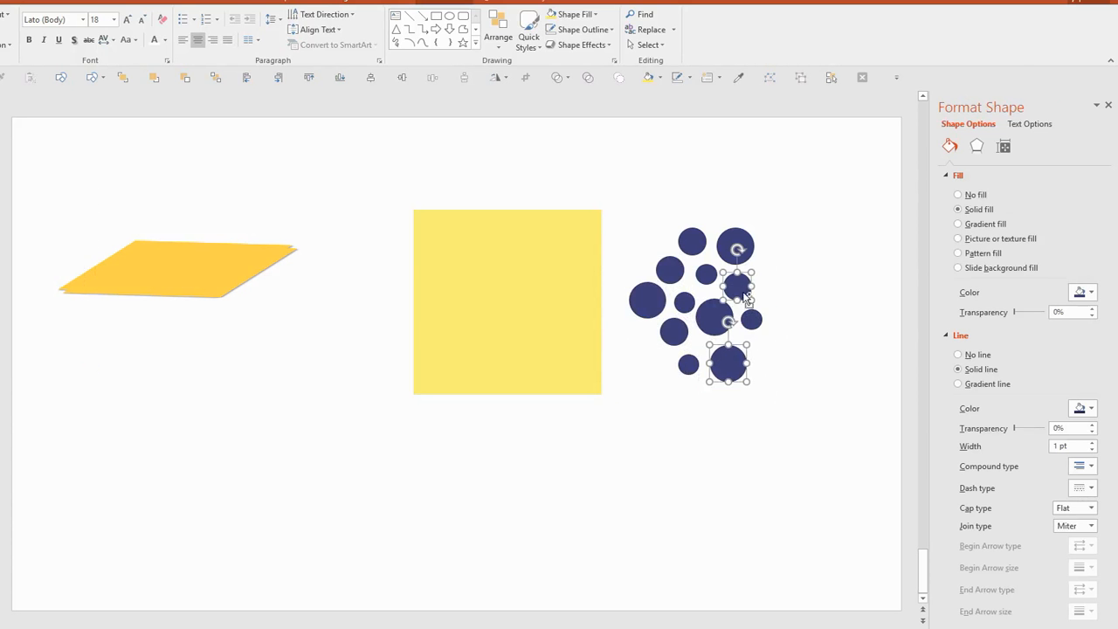
{"action": "left_click_drag", "start_coordinate": [753, 320], "coordinate": [780, 312]}
{"action": "left_click", "coordinate": [813, 315]}
{"action": "left_click", "coordinate": [793, 310]}
{"action": "left_click", "coordinate": [781, 277]}
Step: Move the whole cluster of blue circles onto the pale yellow square
{"action": "left_click_drag", "start_coordinate": [830, 412], "coordinate": [621, 194]}
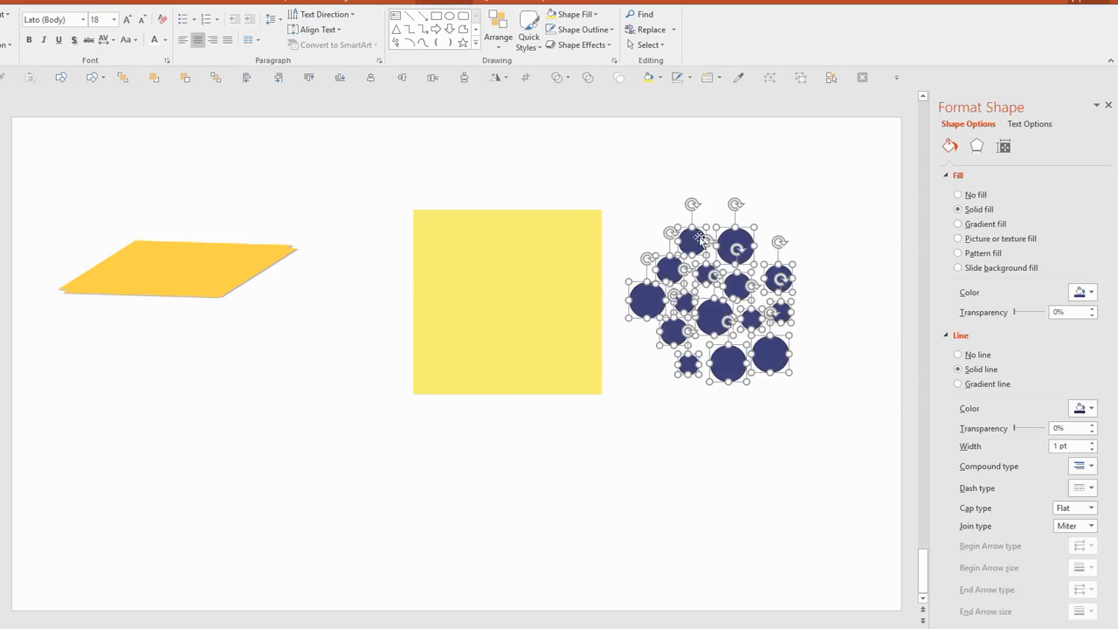
{"action": "left_click_drag", "start_coordinate": [702, 238], "coordinate": [486, 238]}
{"action": "left_click", "coordinate": [691, 312]}
Step: Duplicate three circles into the square's empty lower-left, upper-left and upper-right corners
{"action": "left_click", "coordinate": [474, 332]}
{"action": "left_click_drag", "start_coordinate": [474, 334], "coordinate": [443, 367]}
{"action": "left_click", "coordinate": [474, 271]}
{"action": "left_click_drag", "start_coordinate": [470, 266], "coordinate": [443, 232]}
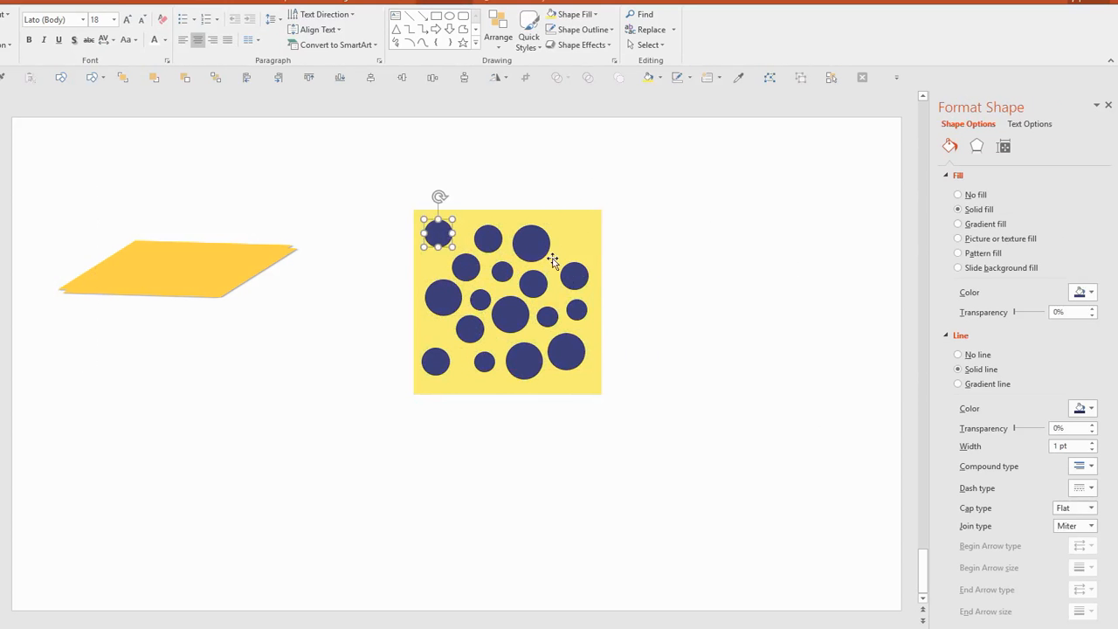
{"action": "left_click_drag", "start_coordinate": [547, 316], "coordinate": [575, 234]}
{"action": "left_click", "coordinate": [655, 349]}
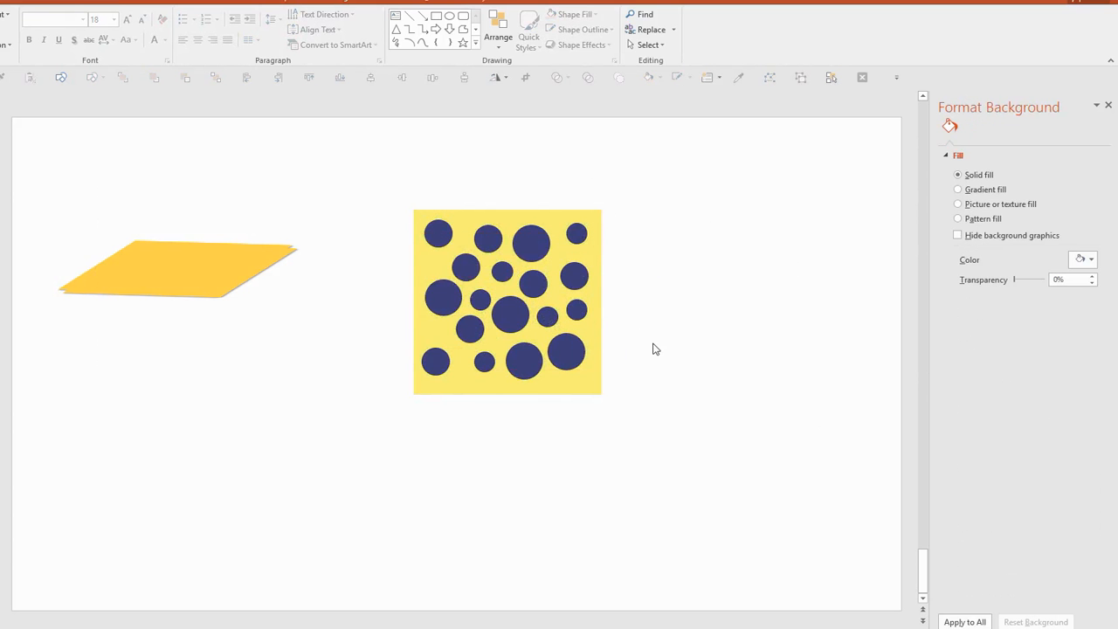
Step: Subtract all the blue circles from the pale yellow square to cut the cheese holes
{"action": "left_click", "coordinate": [582, 390]}
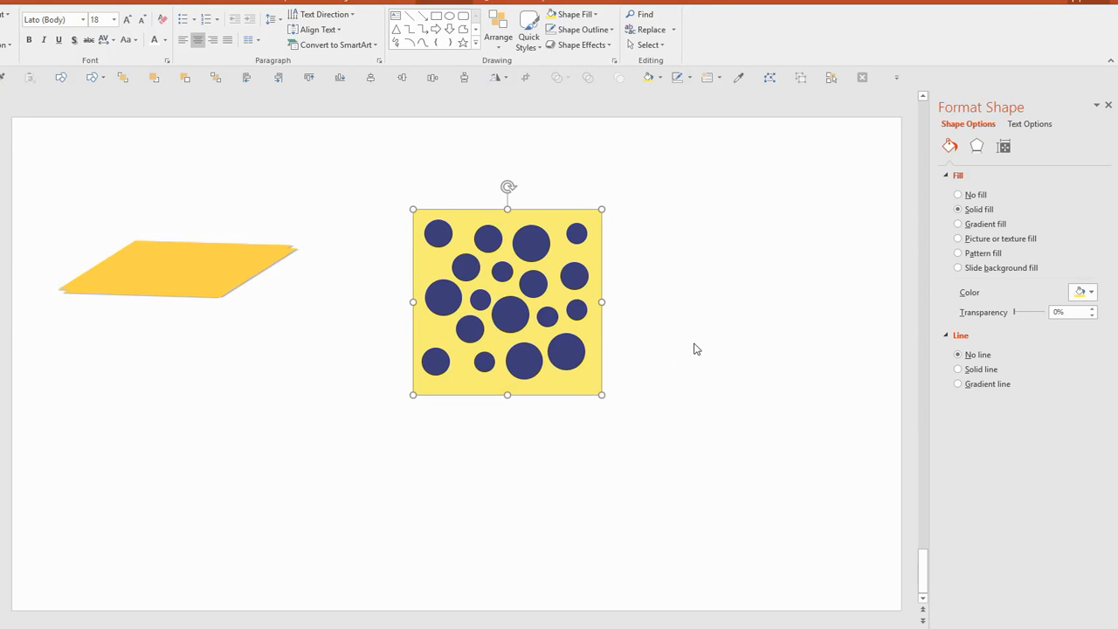
{"action": "left_click", "coordinate": [441, 233]}
{"action": "left_click", "coordinate": [489, 238], "text": "shift"}
{"action": "left_click", "coordinate": [531, 242], "text": "shift"}
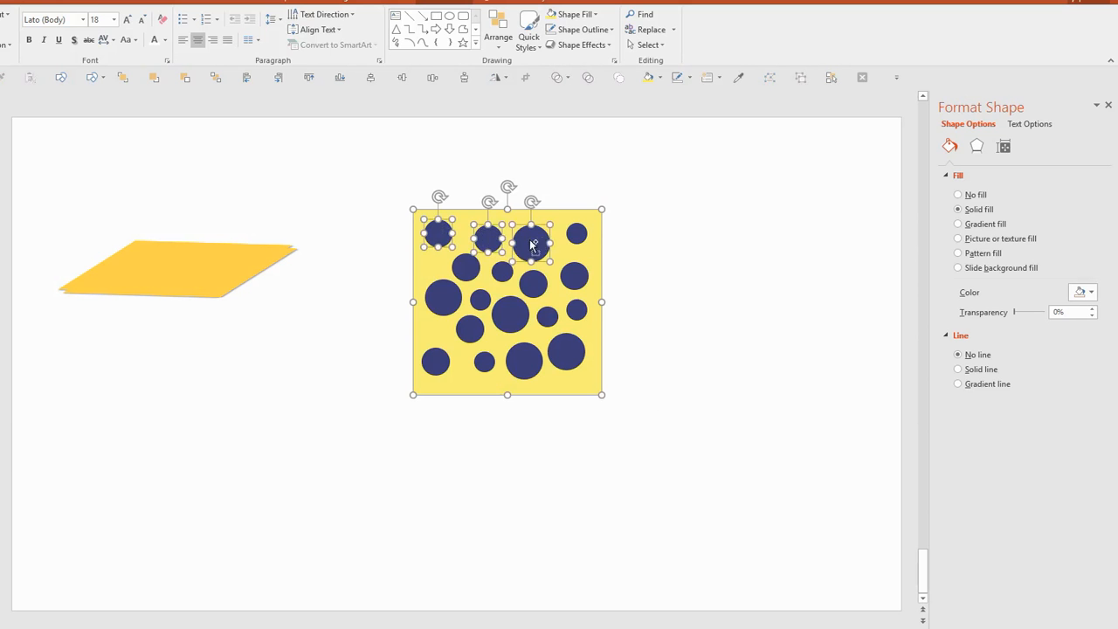
{"action": "left_click", "coordinate": [577, 233], "text": "shift"}
{"action": "left_click", "coordinate": [466, 265], "text": "shift"}
{"action": "left_click", "coordinate": [502, 271], "text": "shift"}
{"action": "left_click", "coordinate": [532, 283], "text": "shift"}
{"action": "left_click", "coordinate": [584, 276], "text": "shift"}
{"action": "left_click", "coordinate": [582, 312], "text": "shift"}
{"action": "left_click", "coordinate": [545, 317], "text": "shift"}
{"action": "left_click", "coordinate": [512, 318], "text": "shift"}
{"action": "left_click", "coordinate": [481, 301], "text": "shift"}
{"action": "left_click", "coordinate": [443, 305], "text": "shift"}
{"action": "left_click", "coordinate": [462, 325], "text": "shift"}
{"action": "left_click", "coordinate": [435, 361], "text": "shift"}
{"action": "left_click", "coordinate": [484, 361], "text": "shift"}
{"action": "left_click", "coordinate": [516, 363], "text": "shift"}
{"action": "left_click", "coordinate": [567, 353], "text": "shift"}
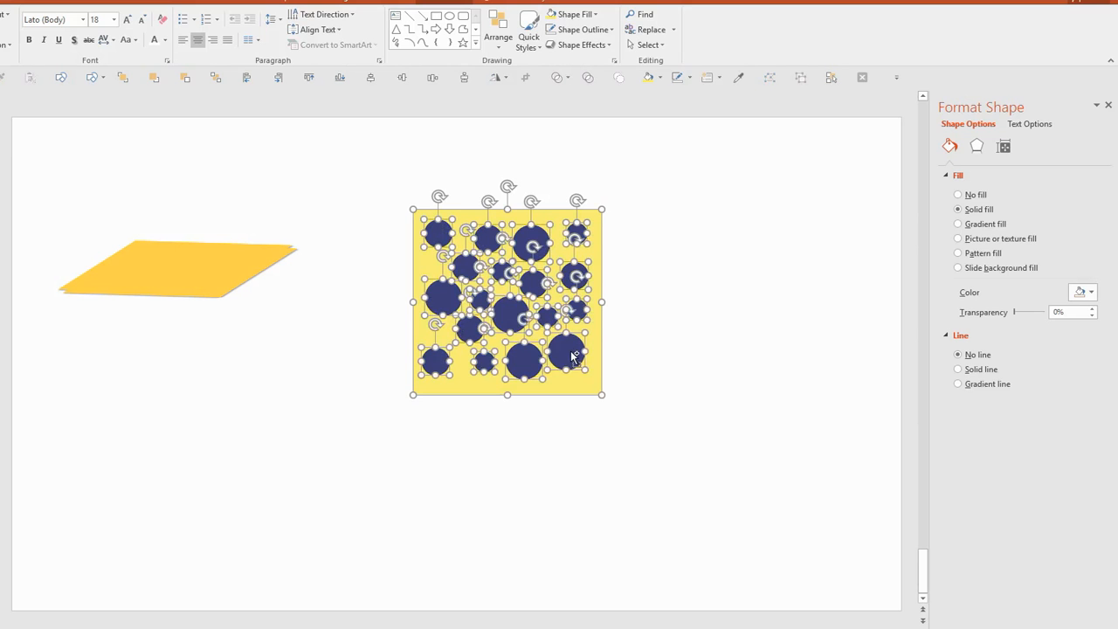
{"action": "left_click", "coordinate": [340, 2]}
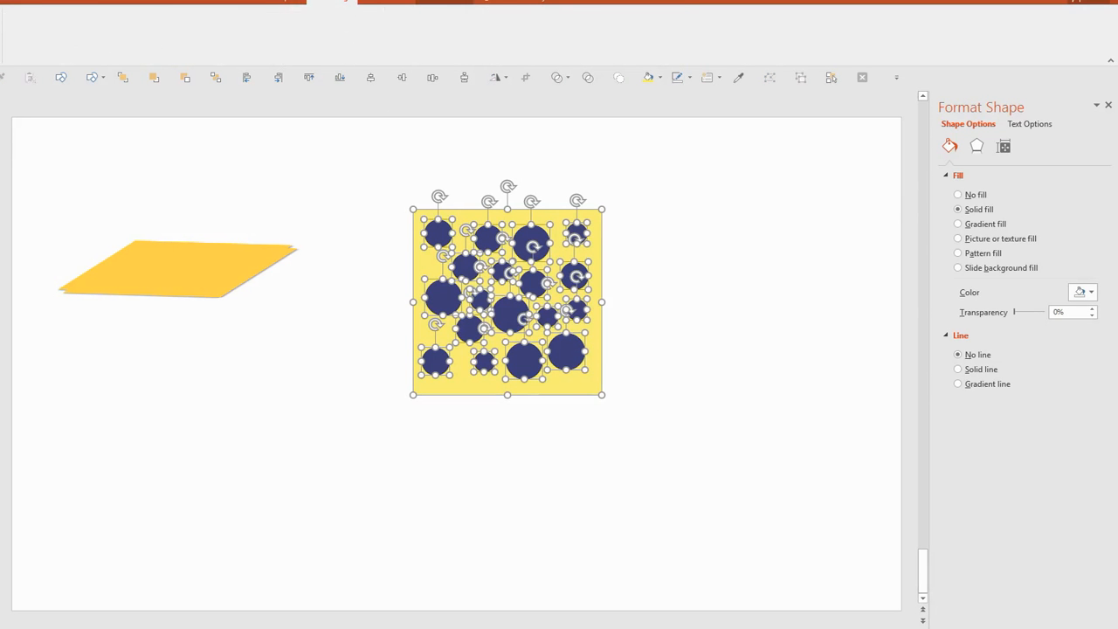
{"action": "left_click", "coordinate": [1, 78]}
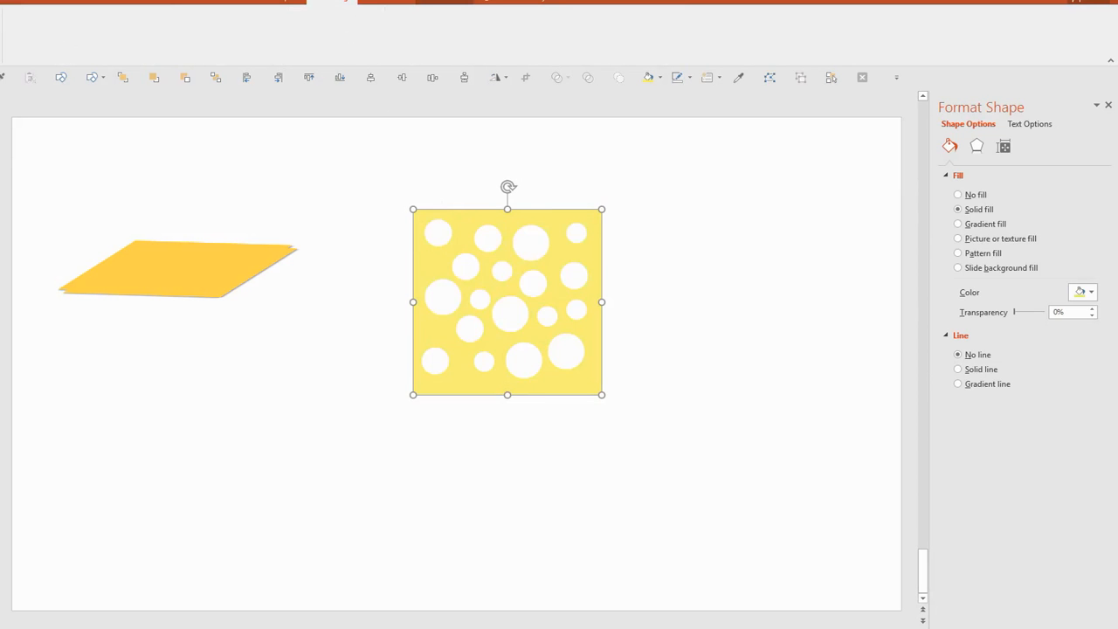